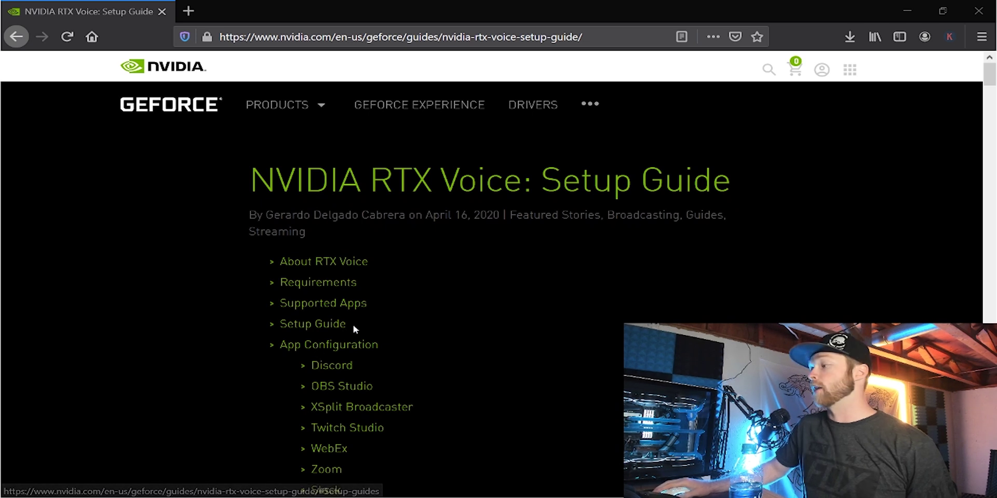
Step: Review the RTX Voice requirements, supported apps and setup guide, open the app's download prompt and dismiss it
scroll(353, 329, down, 6)
scroll(340, 234, down, 4)
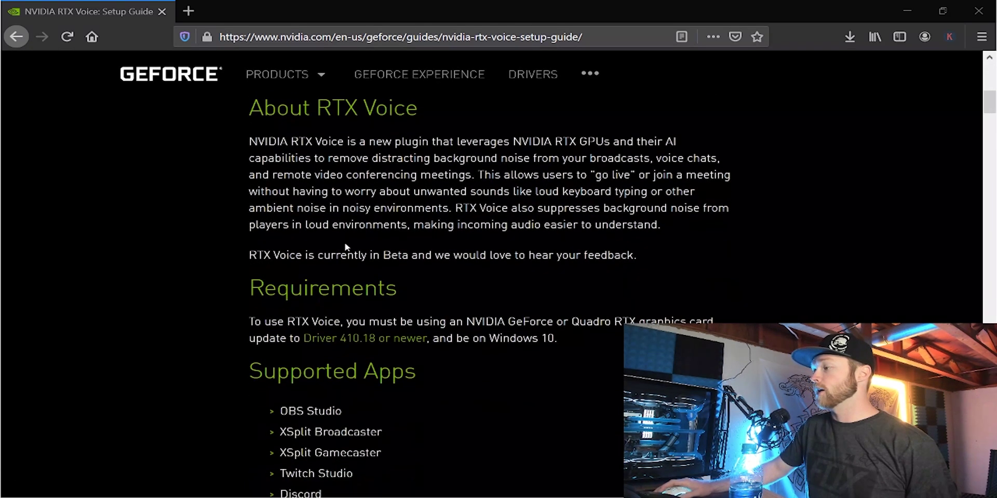
scroll(244, 235, up, 2)
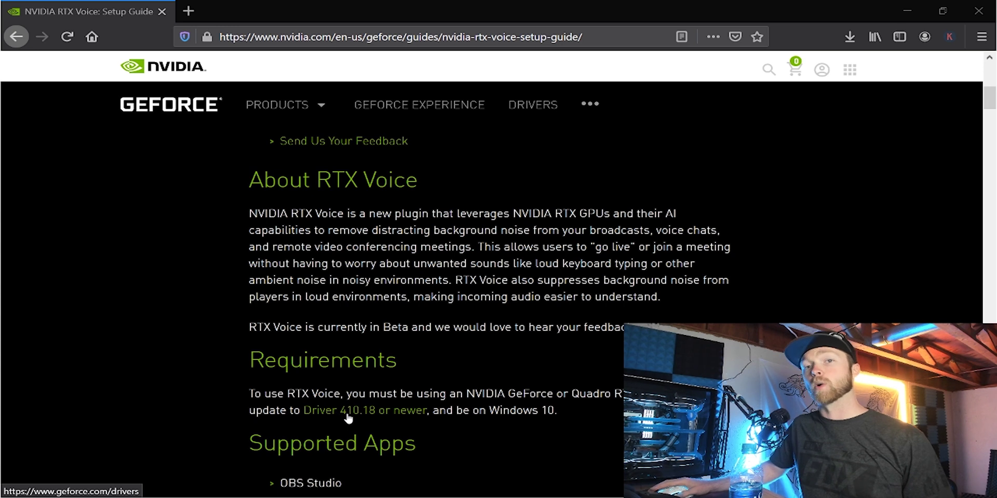
scroll(363, 394, down, 4)
scroll(343, 361, down, 6)
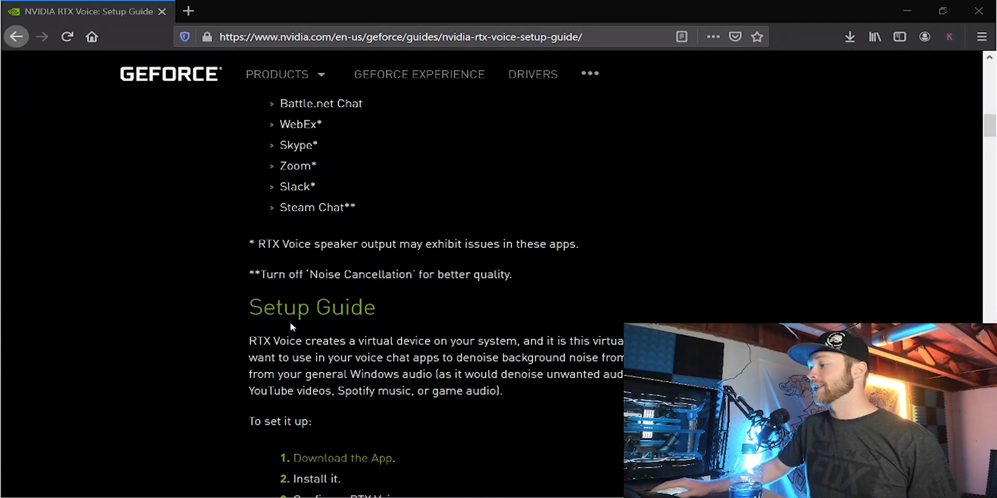
scroll(289, 329, down, 3)
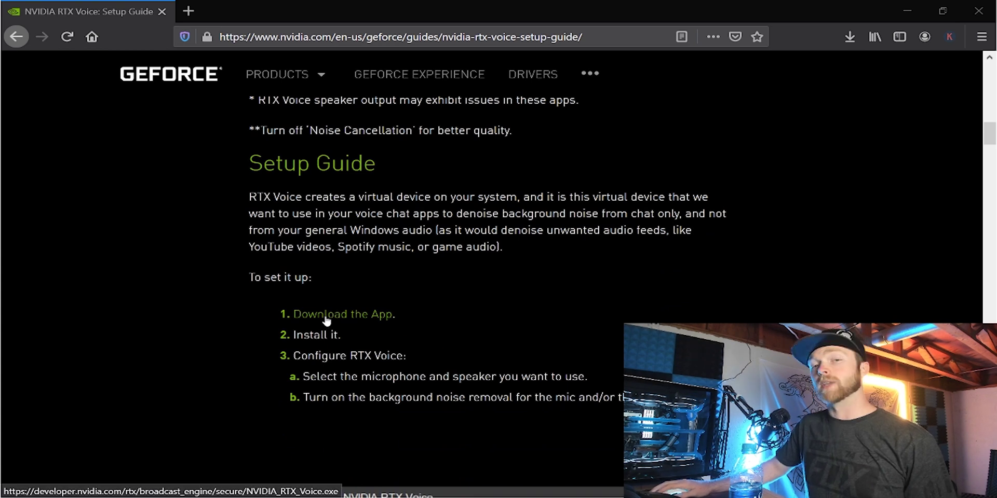
click(326, 317)
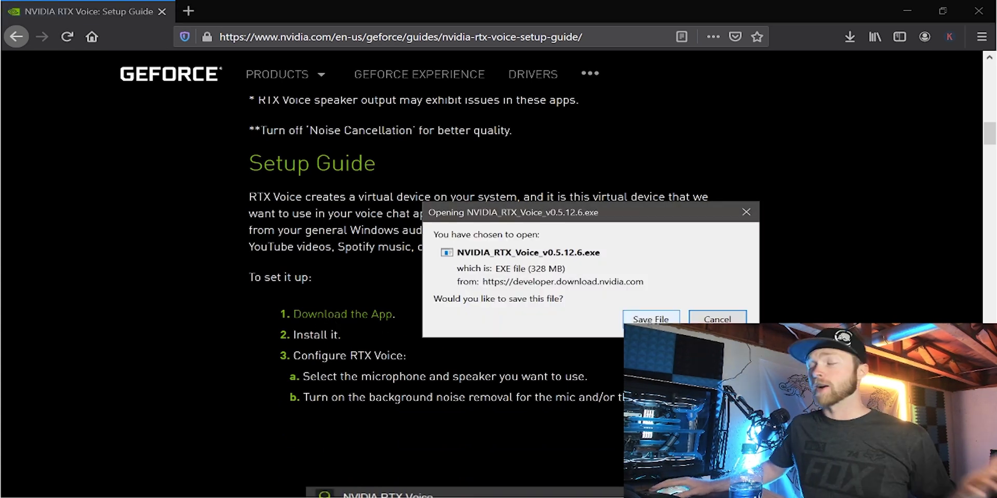
click(745, 212)
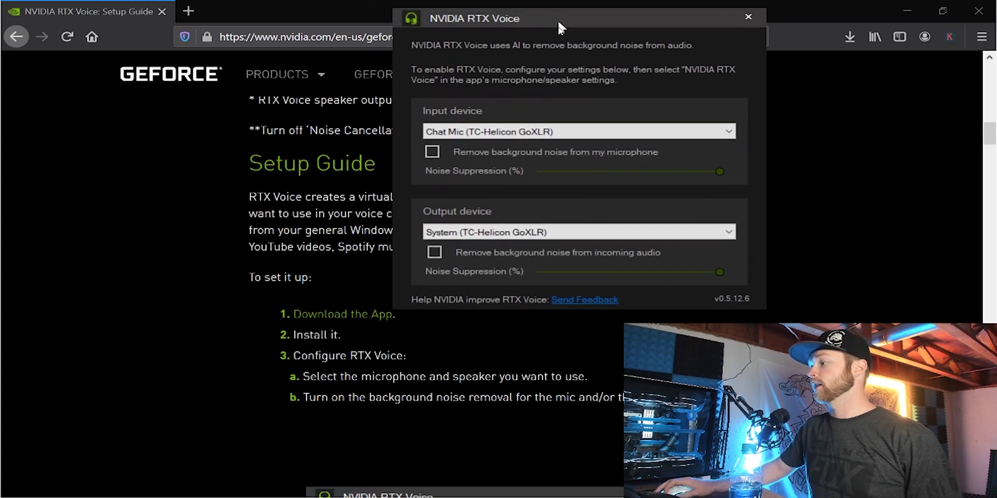
Step: In NVIDIA RTX Voice, try background noise removal on the Chat Mic input and switch it back off
drag(561, 21, 297, 115)
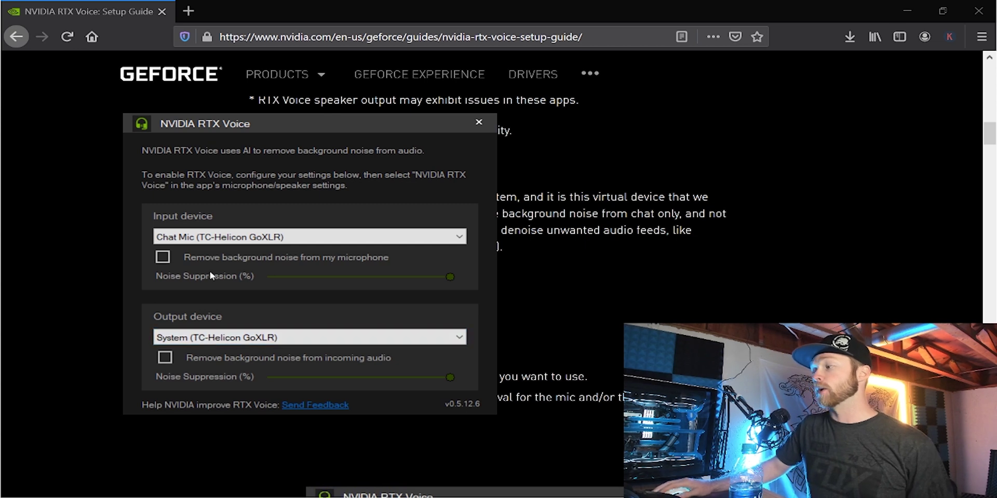
click(163, 258)
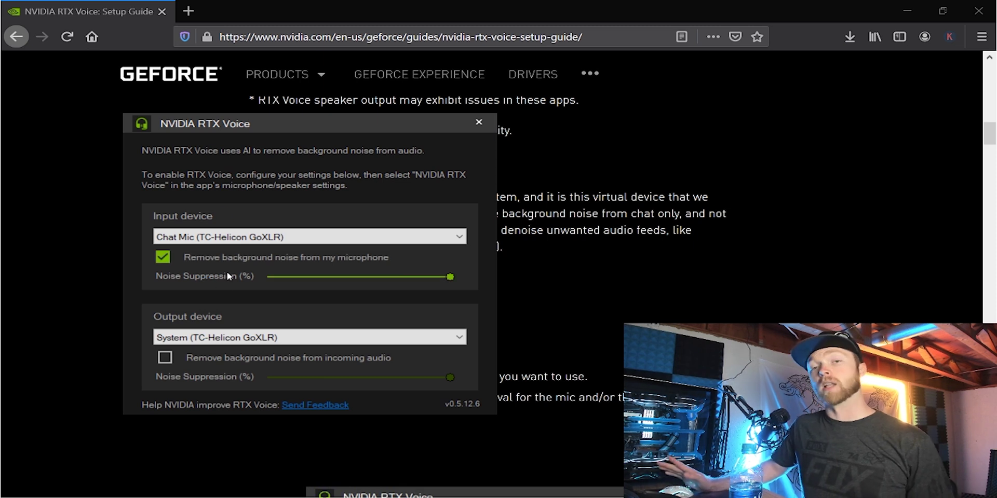
click(159, 257)
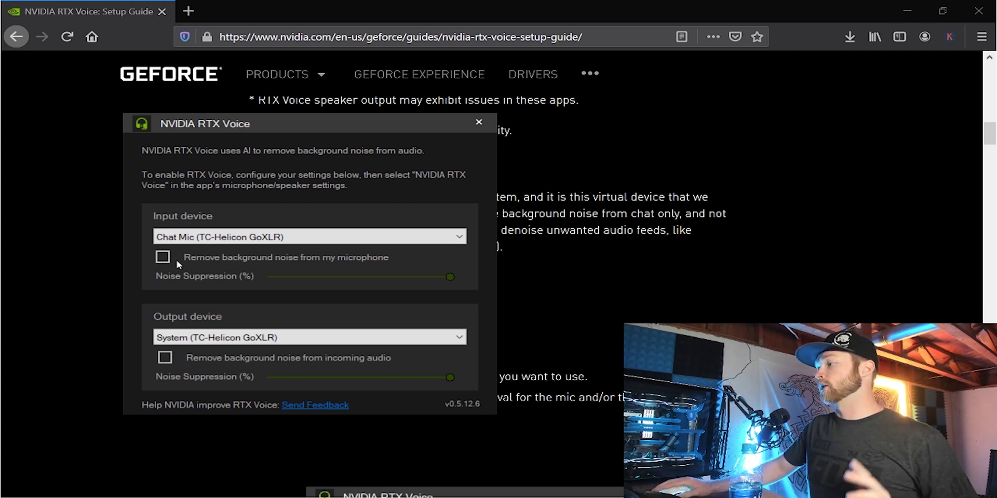
drag(252, 127, 242, 124)
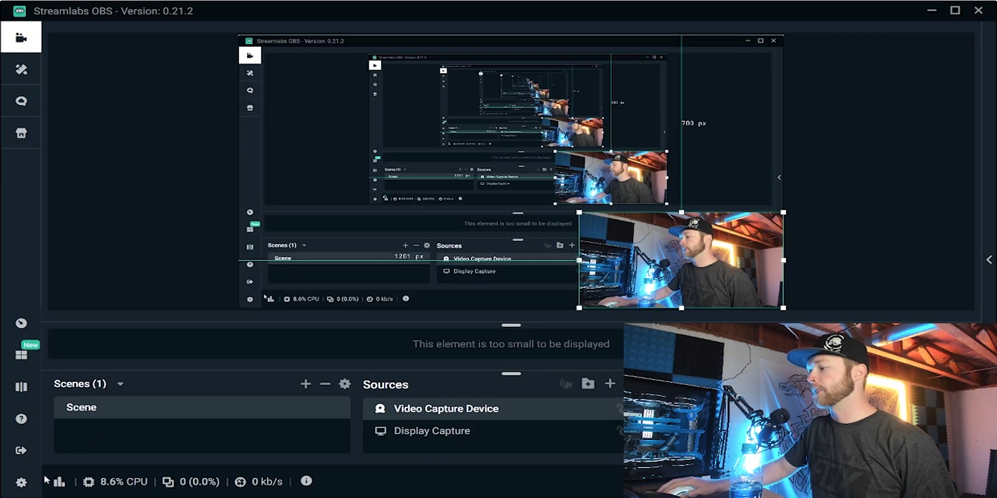
Step: In Streamlabs OBS, set Mic/Auxiliary Device 1 to Microphone (NVIDIA RTX Voice) in the audio settings
click(21, 484)
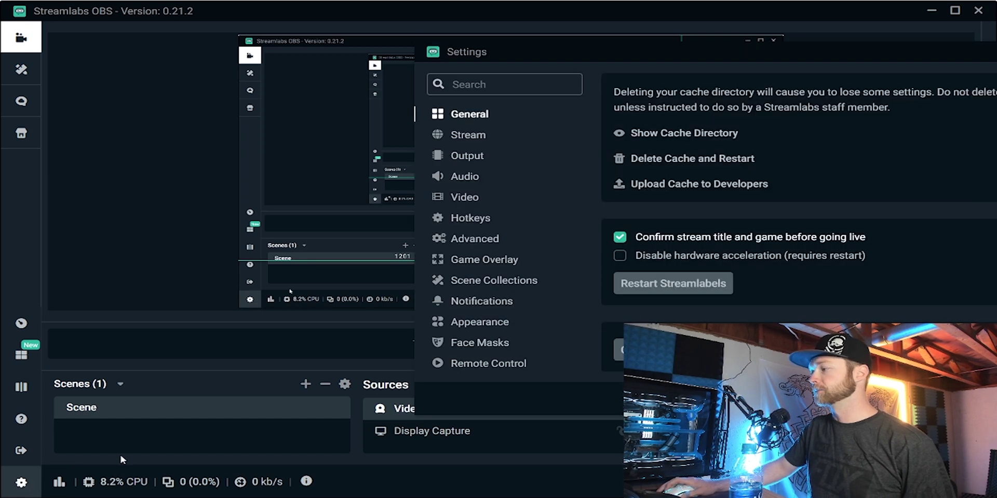
click(466, 180)
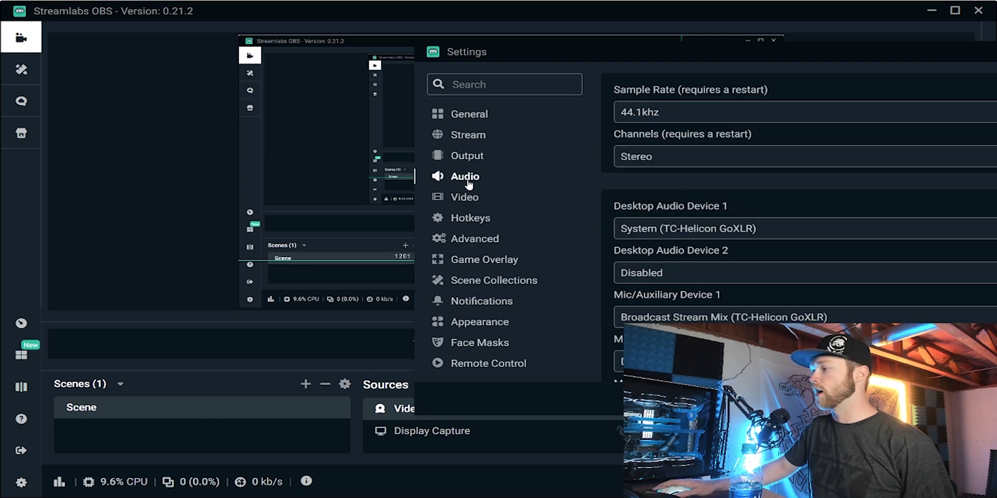
drag(613, 65, 280, 33)
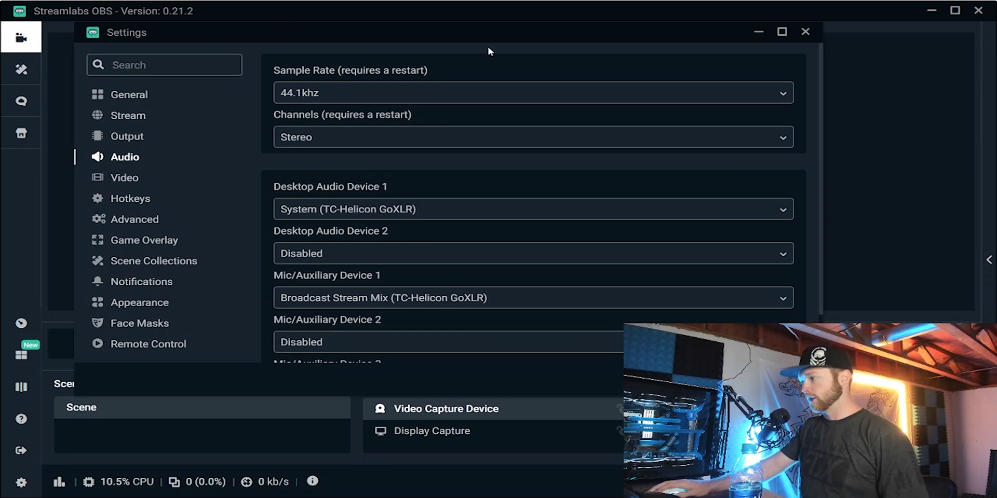
drag(490, 35, 446, 17)
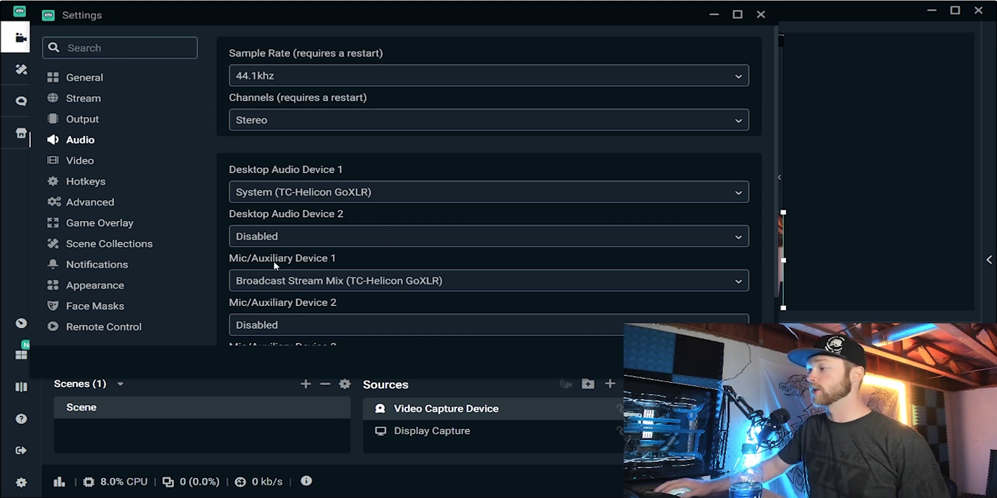
click(279, 290)
scroll(405, 291, down, 3)
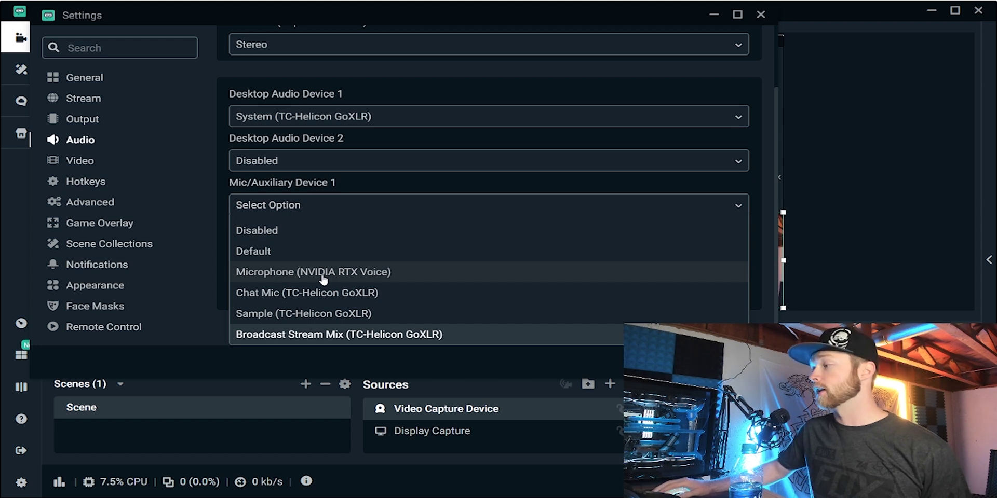
click(323, 278)
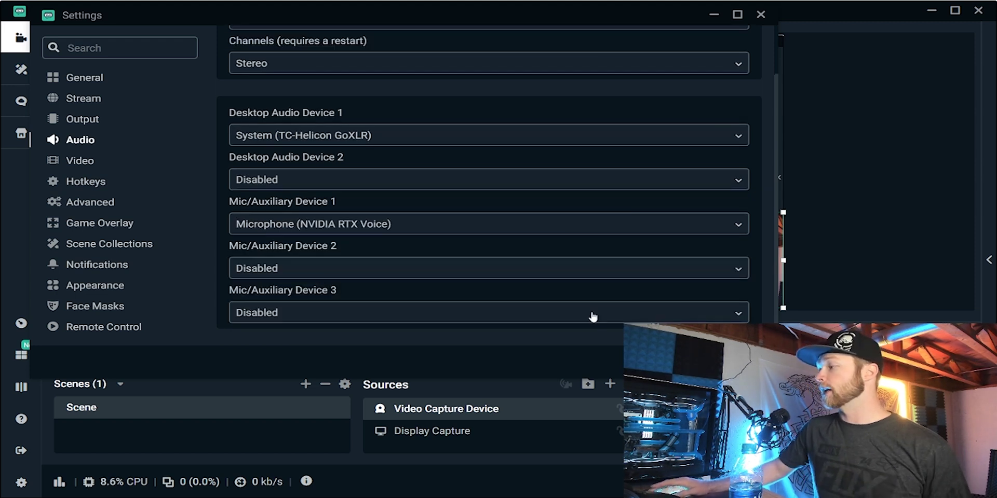
key(Escape)
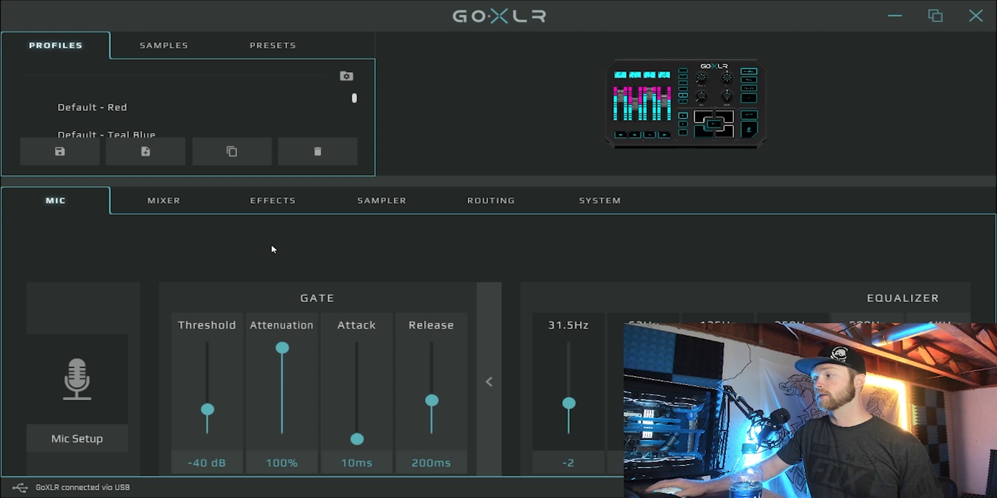
Step: In the GoXLR app, lower the microphone gate's Threshold
drag(207, 414, 254, 470)
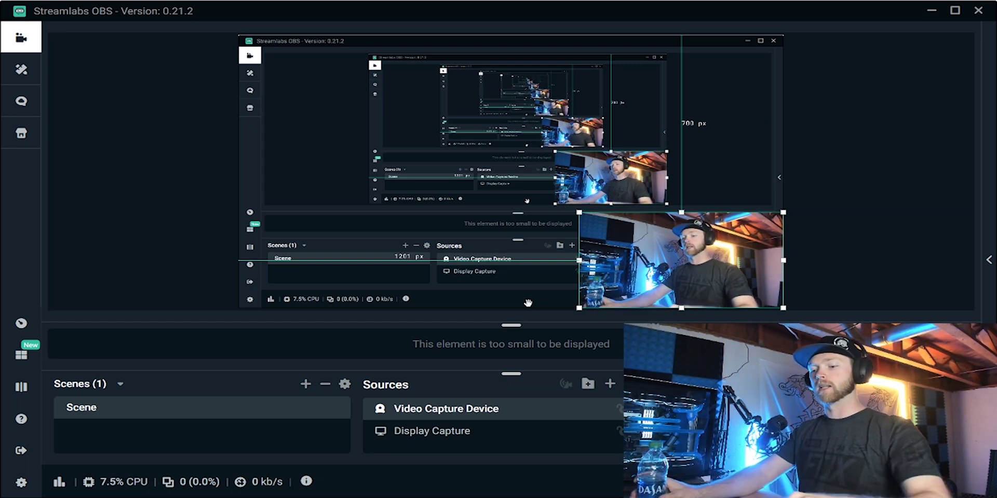
drag(528, 303, 528, 302)
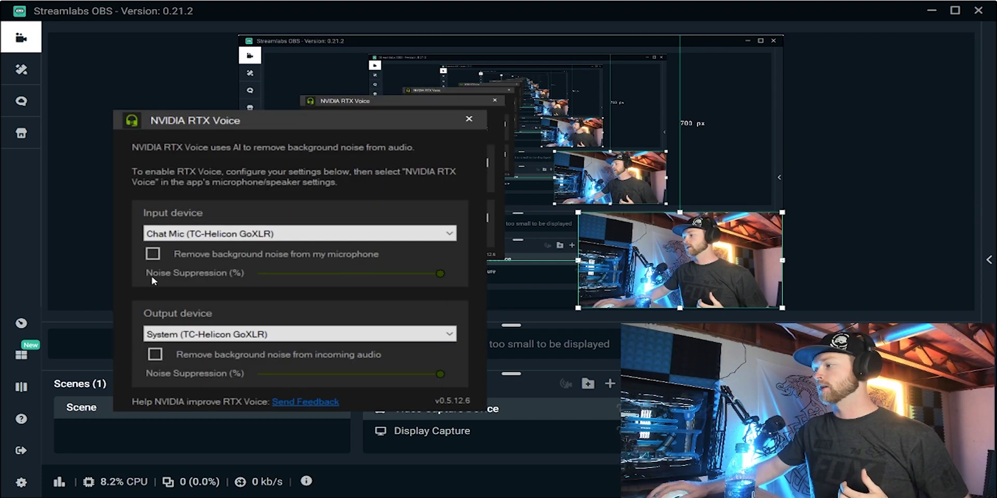
Step: In NVIDIA RTX Voice, enable background noise removal for the microphone to test the sound, and disable it again
click(153, 255)
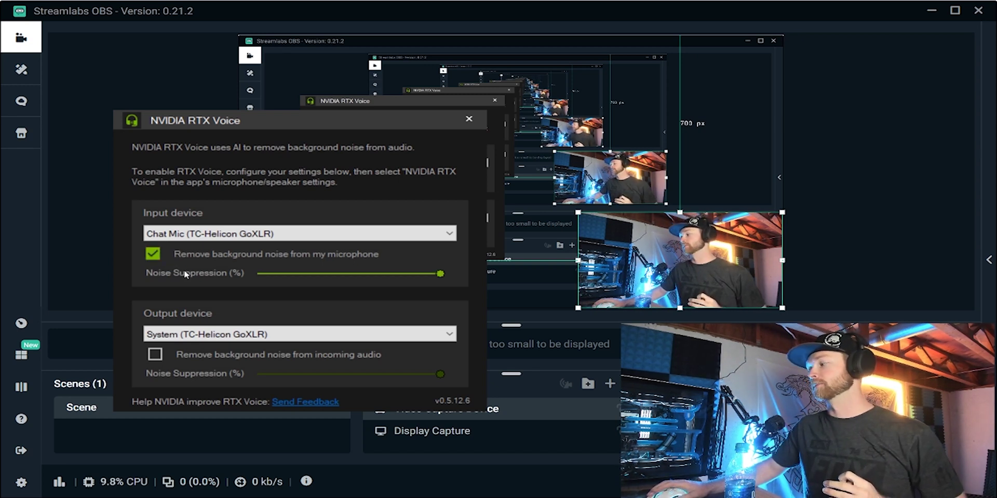
click(469, 119)
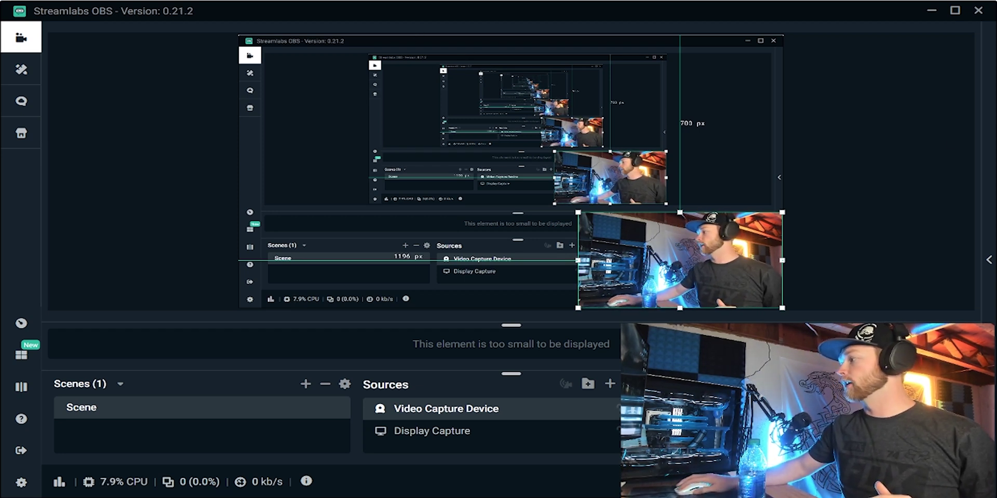
click(152, 254)
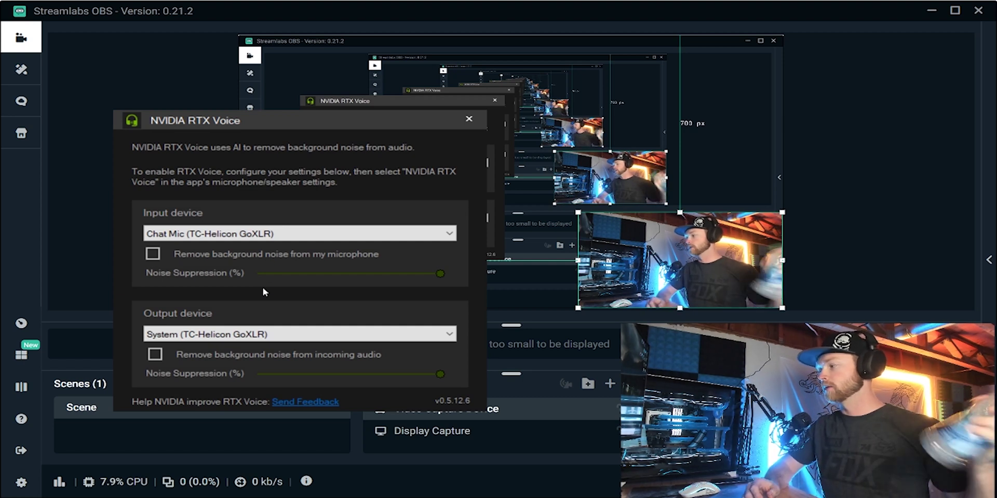
click(135, 85)
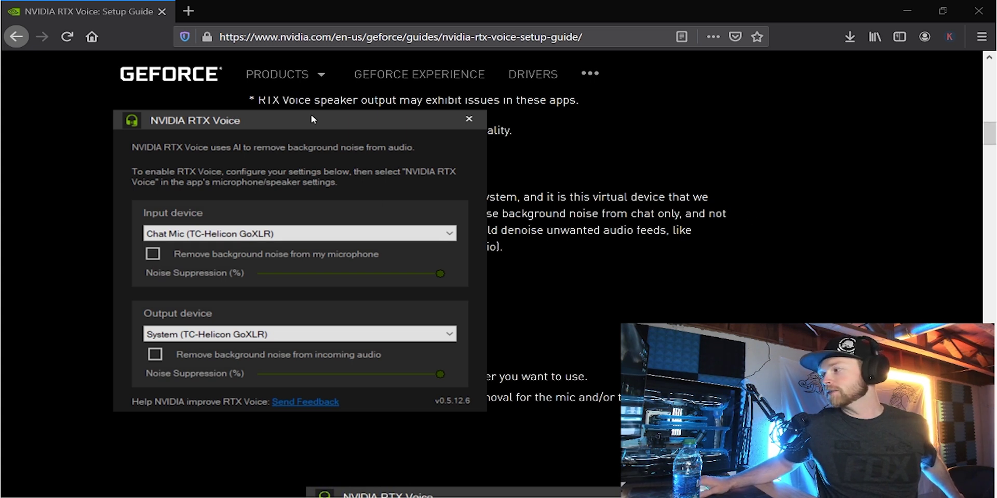
Step: Switch the microphone's background noise removal on and off four times to compare the sound with and without it
click(152, 254)
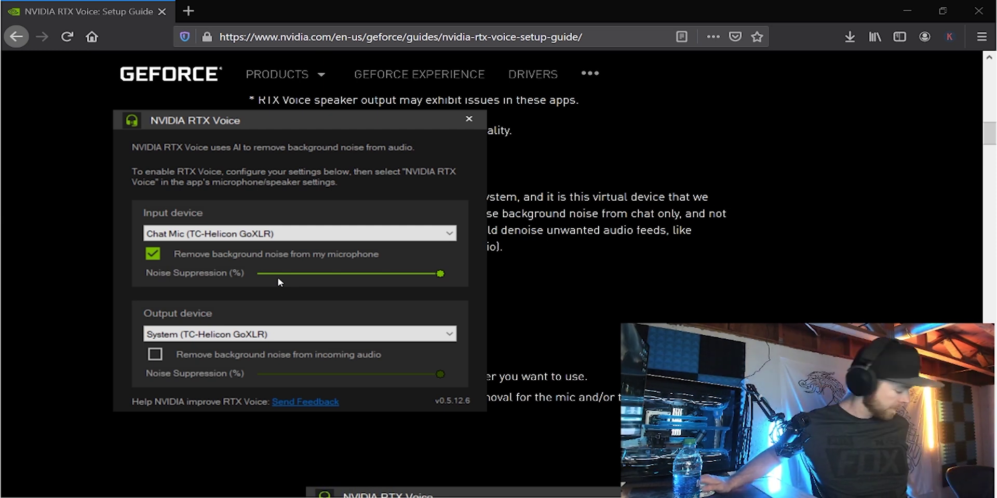
click(153, 254)
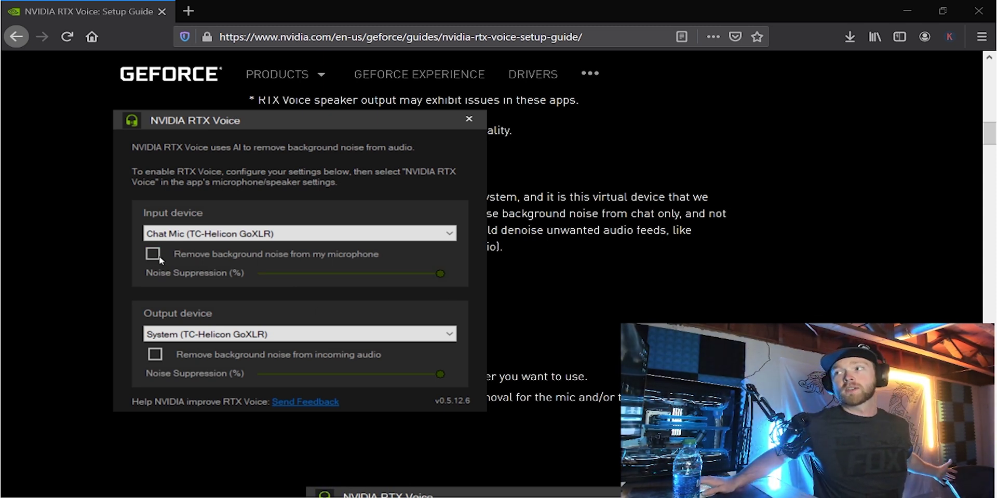
click(159, 258)
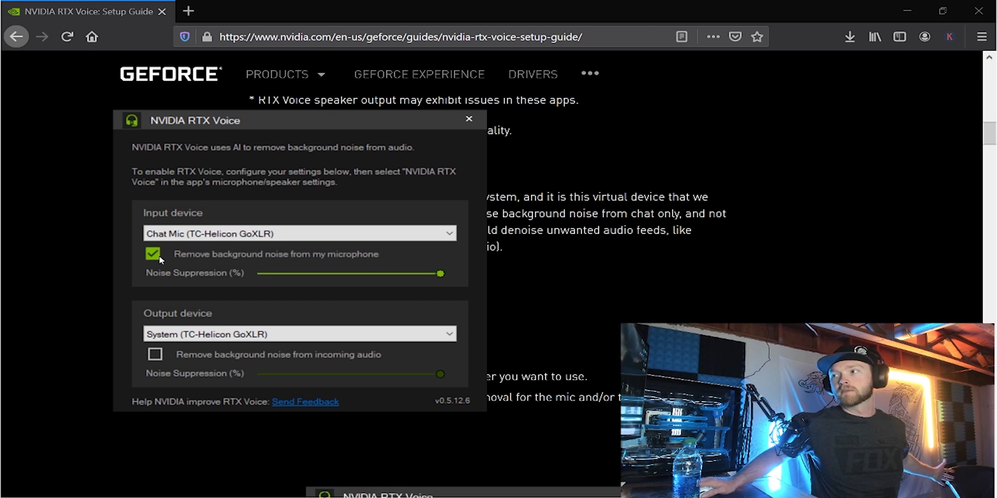
click(158, 256)
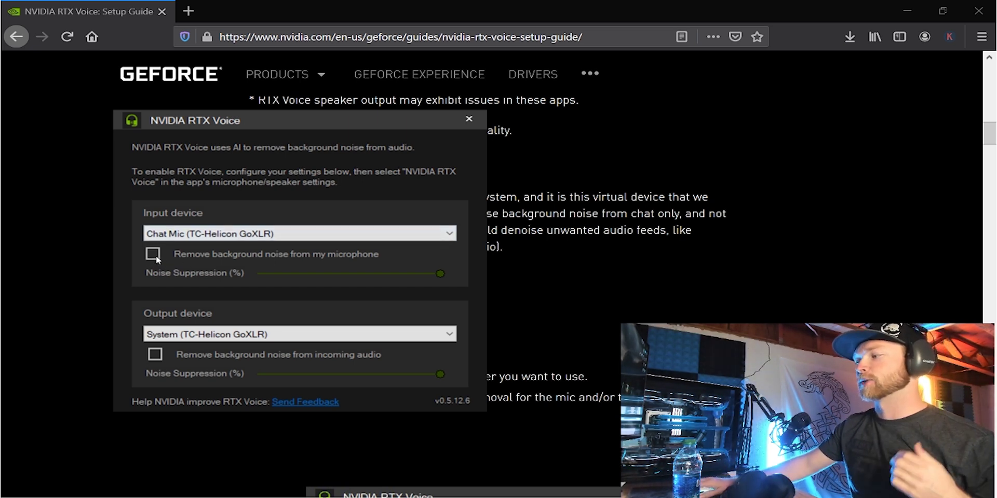
click(154, 255)
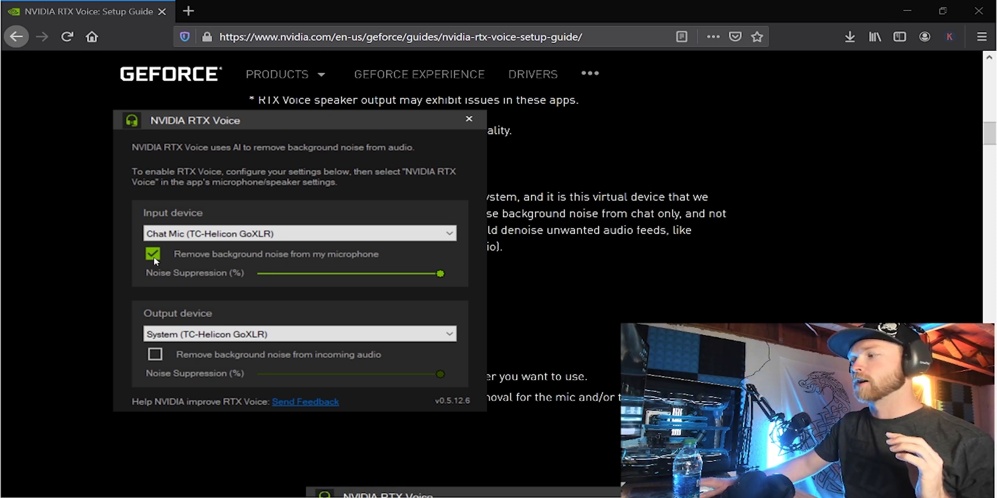
click(153, 255)
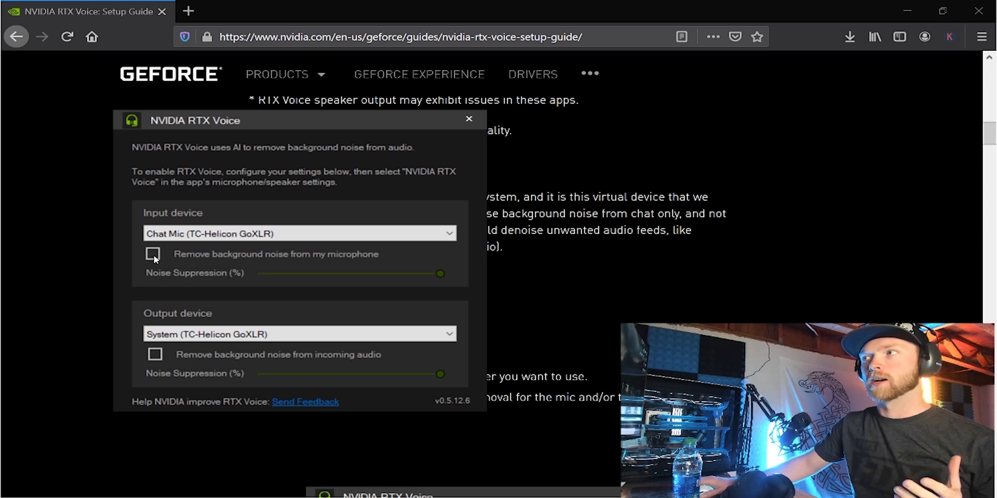
click(153, 254)
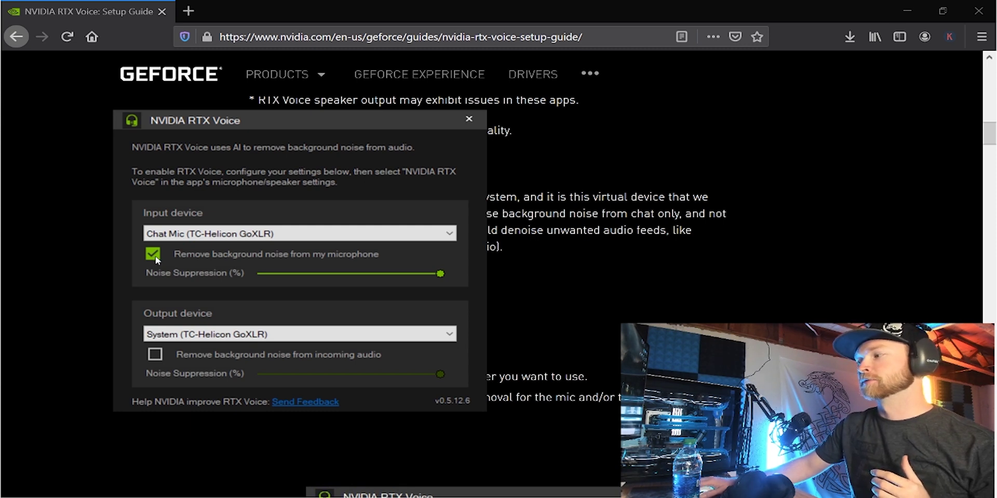
click(153, 255)
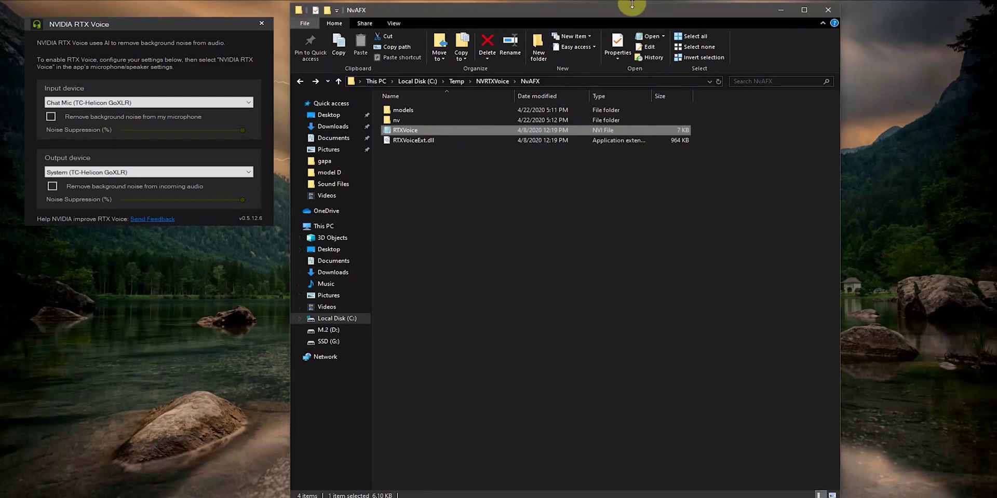
Step: In File Explorer, open the NVRTXVoice folder inside the Temp folder on Local Disk (C:)
drag(624, 9, 624, 14)
drag(624, 11, 619, 8)
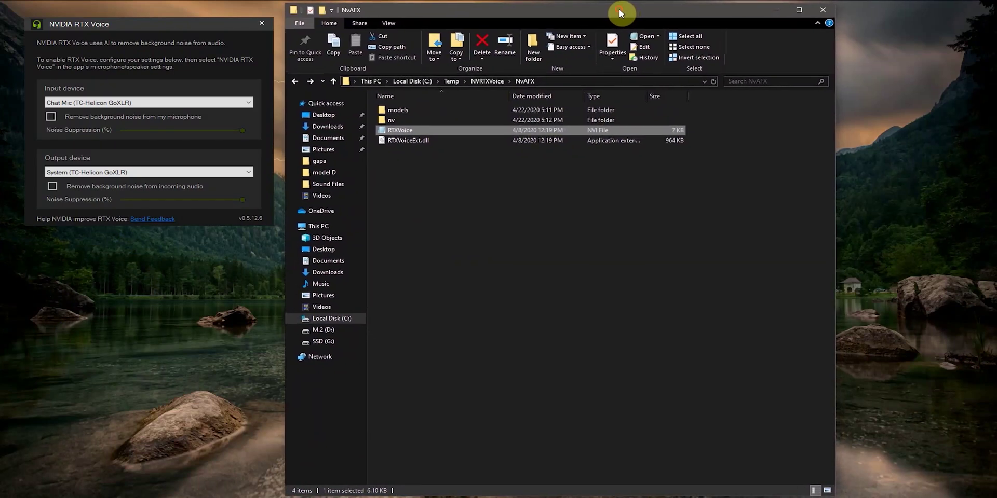
click(337, 319)
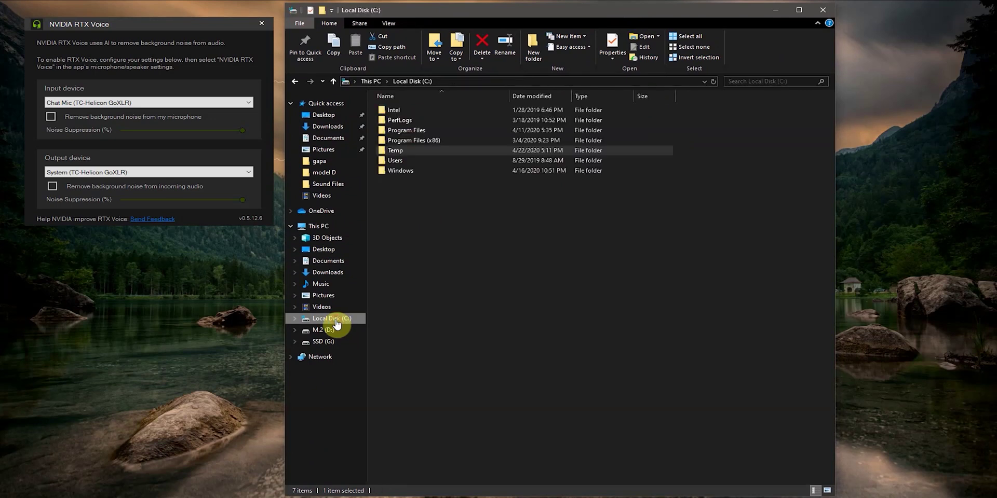
double_click(407, 151)
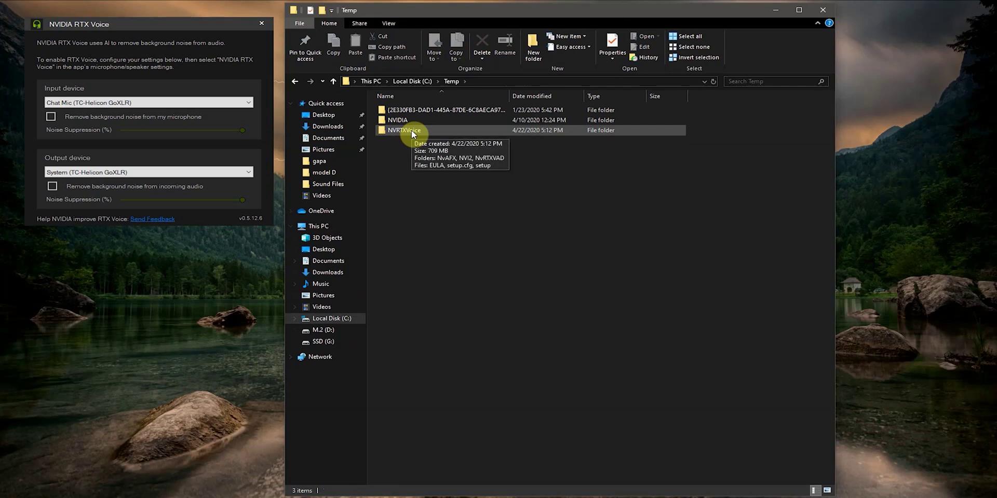
double_click(410, 131)
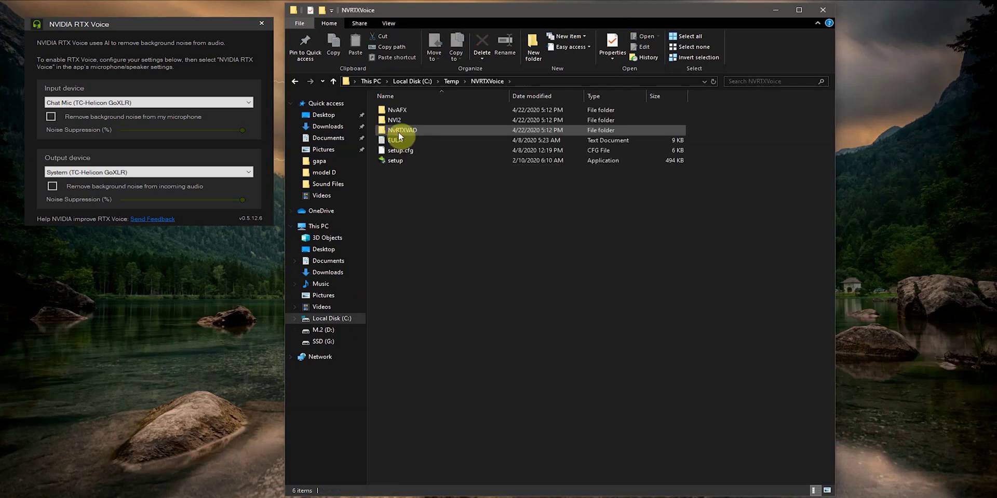
Step: Open the RTXVoice NVI file from the NvAFX folder in Notepad and reposition its window so the text is fully readable
click(407, 113)
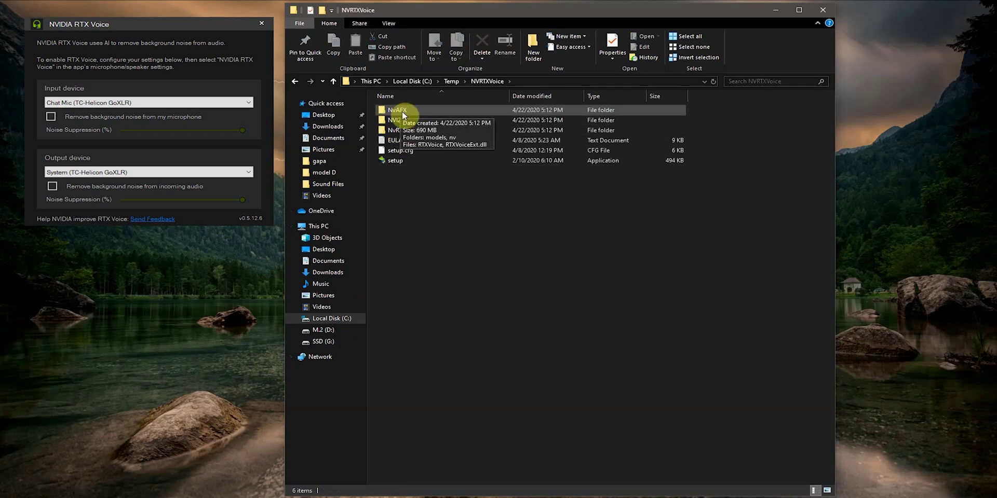
double_click(400, 111)
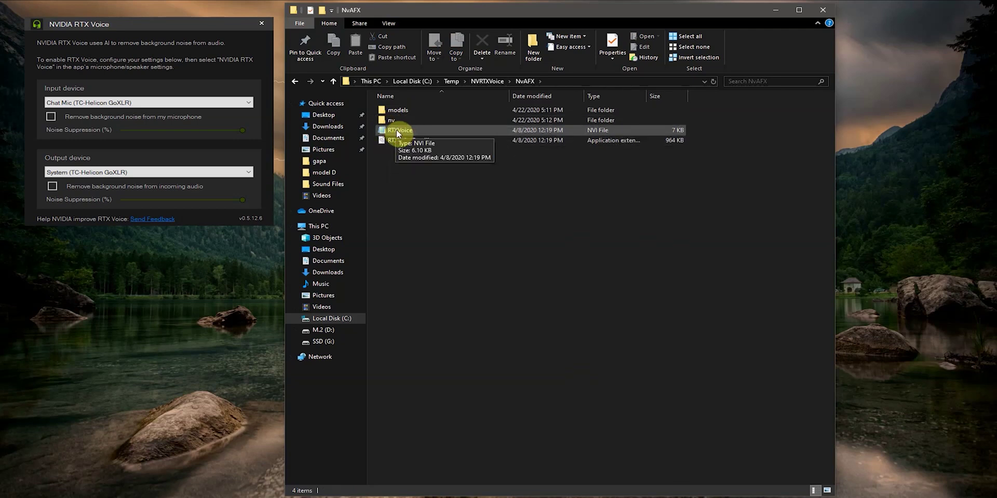
double_click(398, 130)
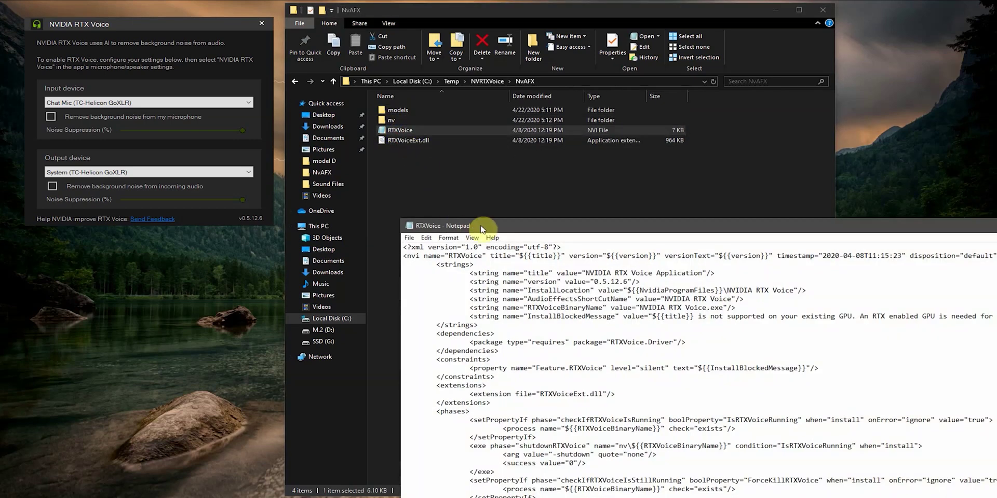
drag(482, 222, 204, 51)
drag(96, 191, 312, 198)
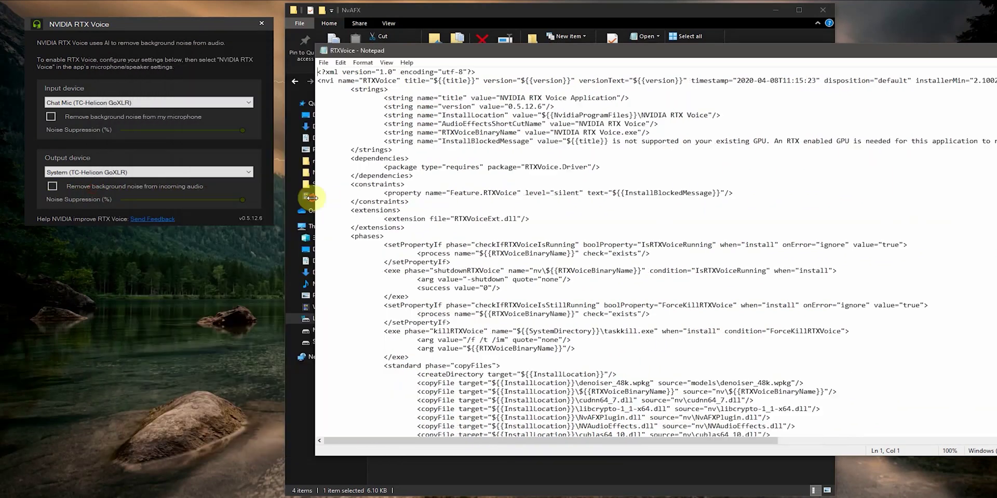
drag(581, 52, 387, 46)
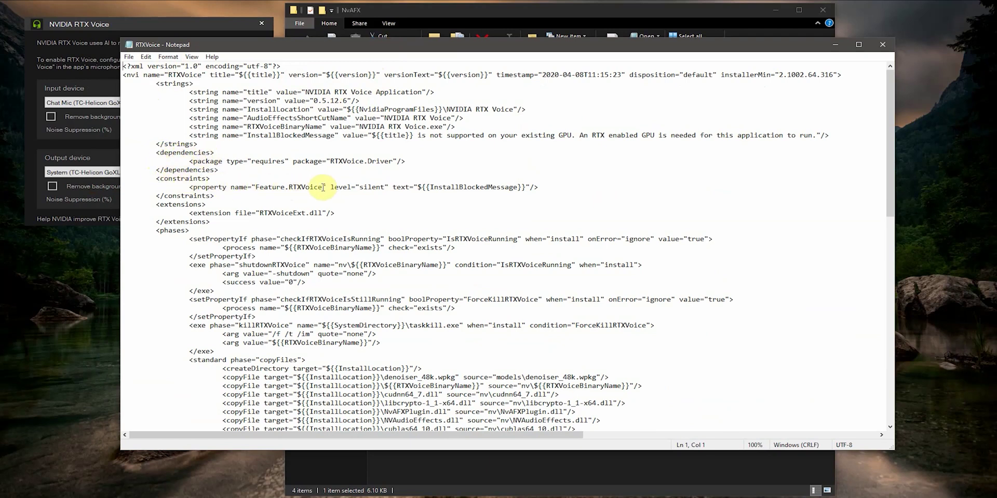
Step: Delete the entire constraints section, including its tags and the Feature.RTXVoice property line, and start saving the RTXVoice file
drag(154, 179, 219, 197)
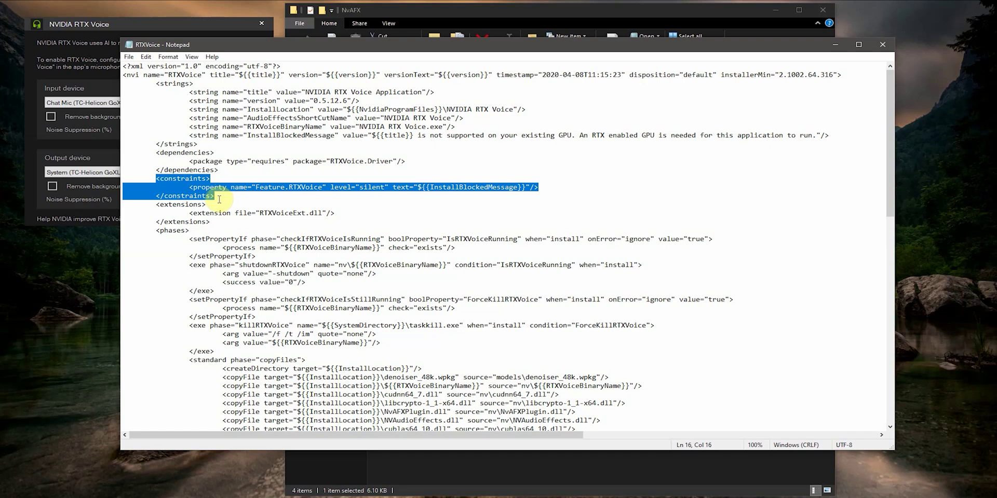
key(Delete)
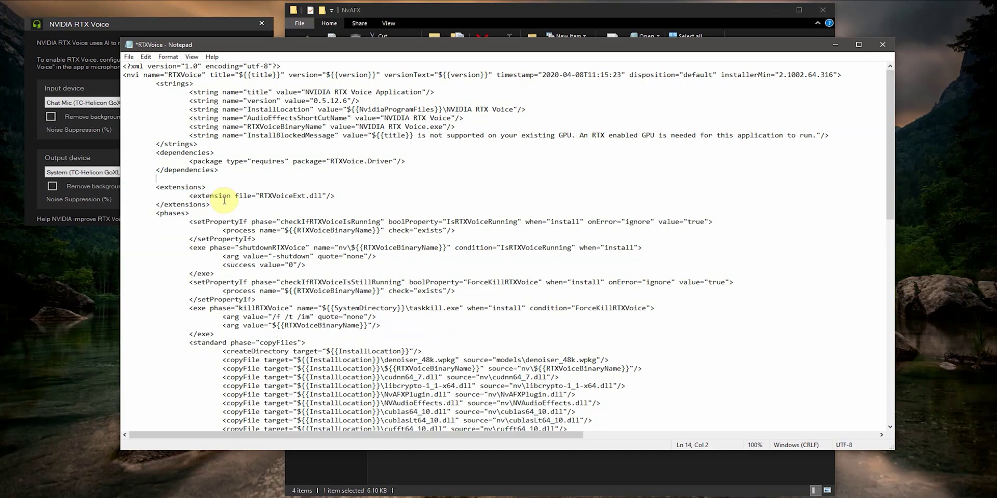
click(127, 56)
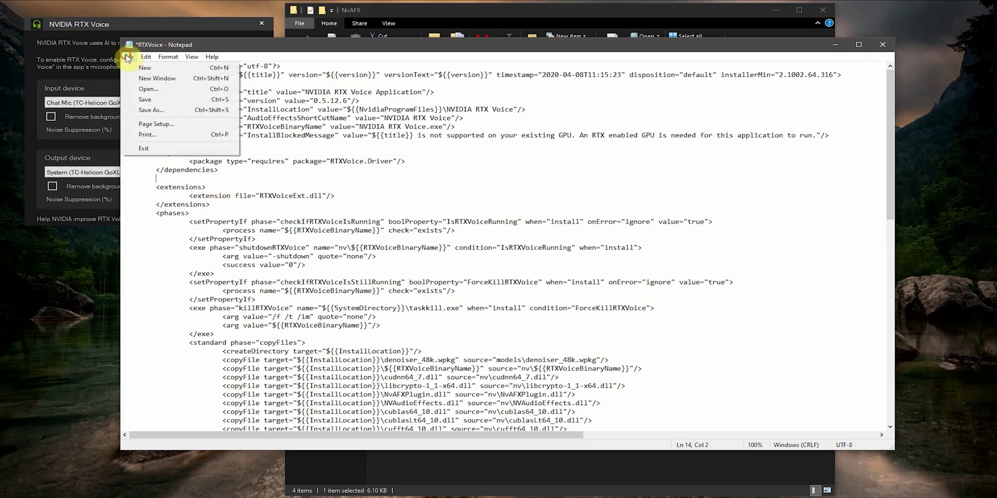